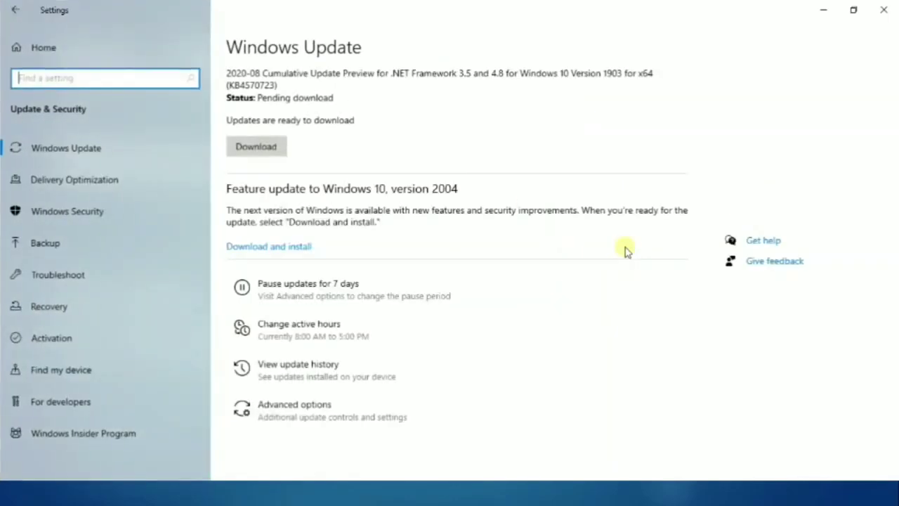
Step: Open Windows Security and display the settings for virus and threat protection
left_click(92, 218)
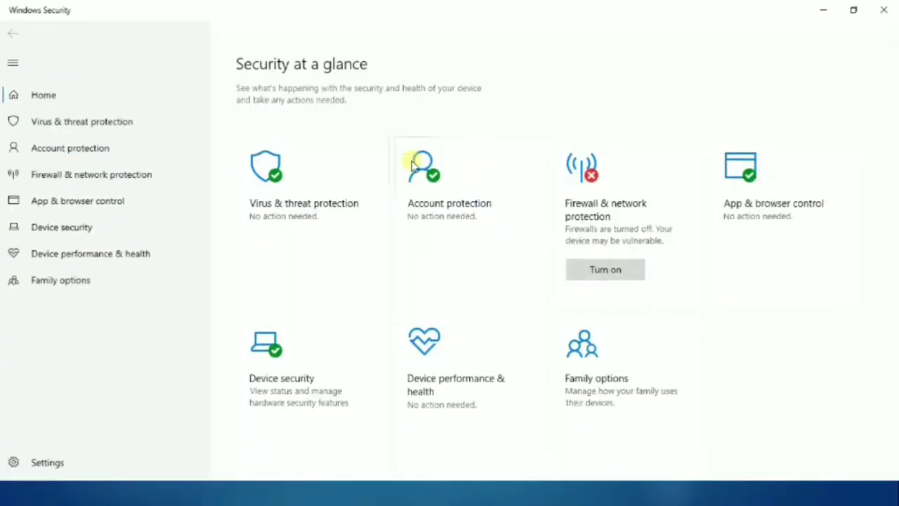
left_click(307, 184)
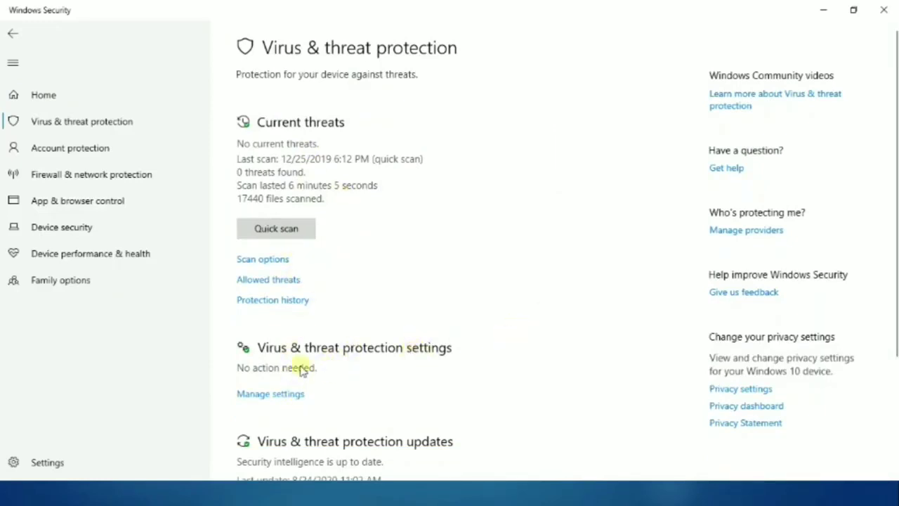
left_click(245, 396)
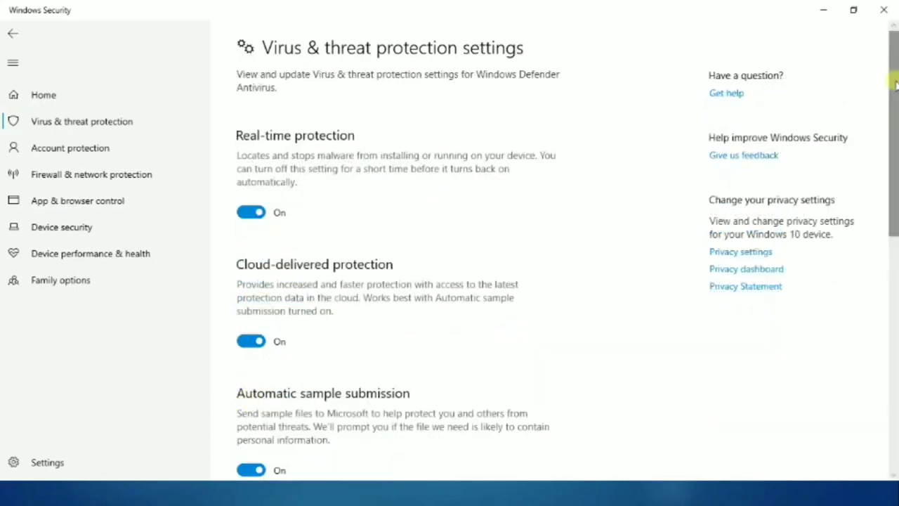
Step: Turn off Tamper Protection and Real-time protection, closing Windows Security when done
left_click_drag(894, 85, 895, 199)
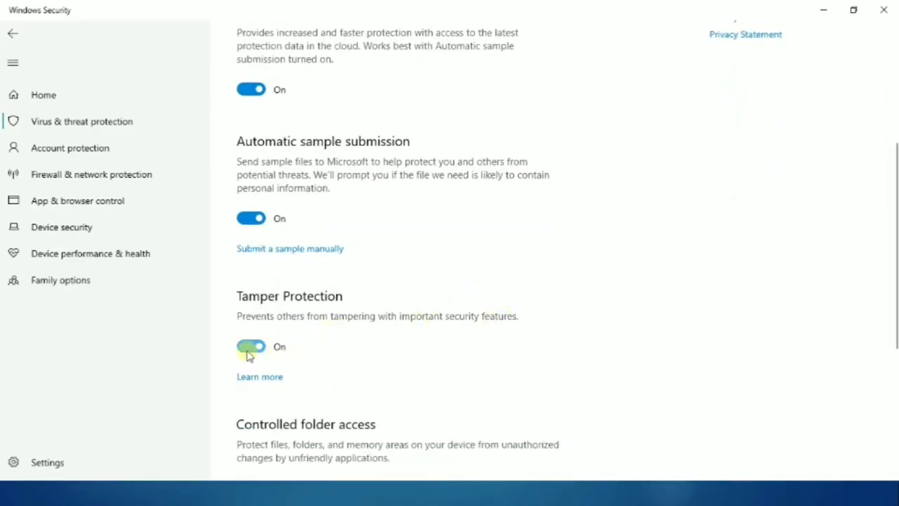
left_click(249, 347)
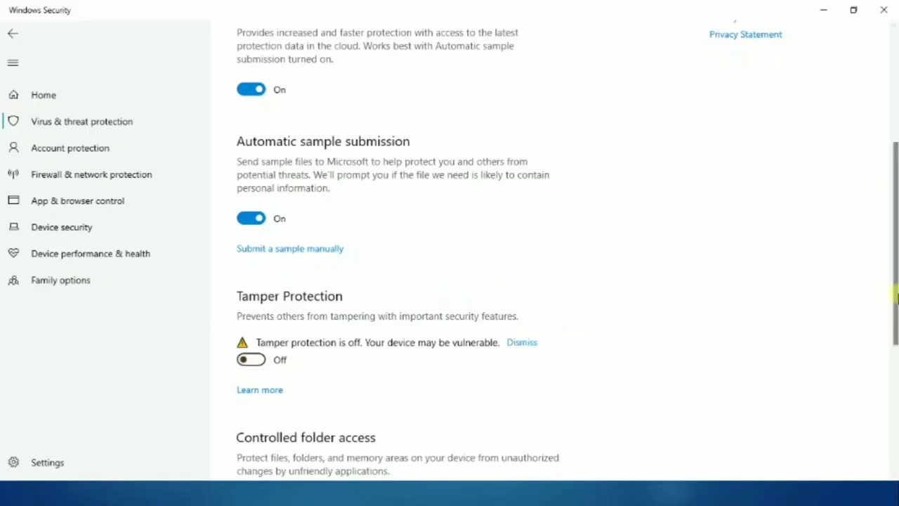
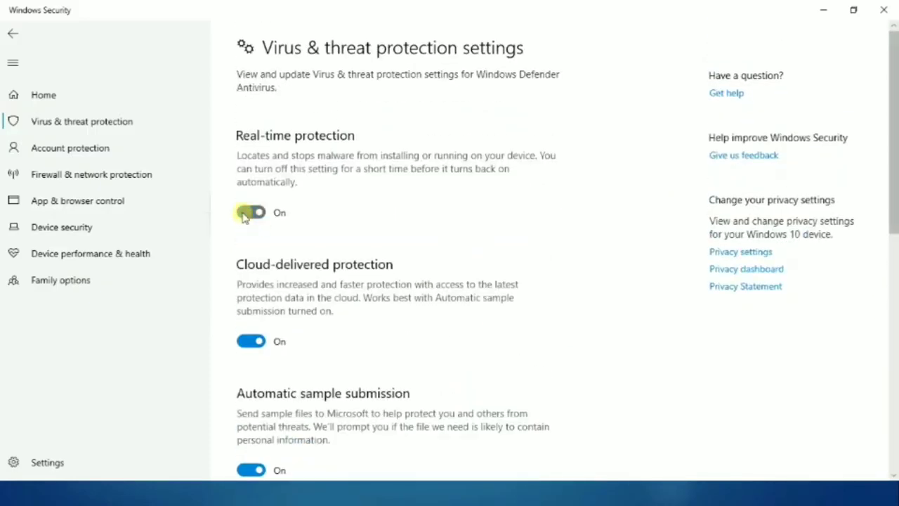
left_click(245, 213)
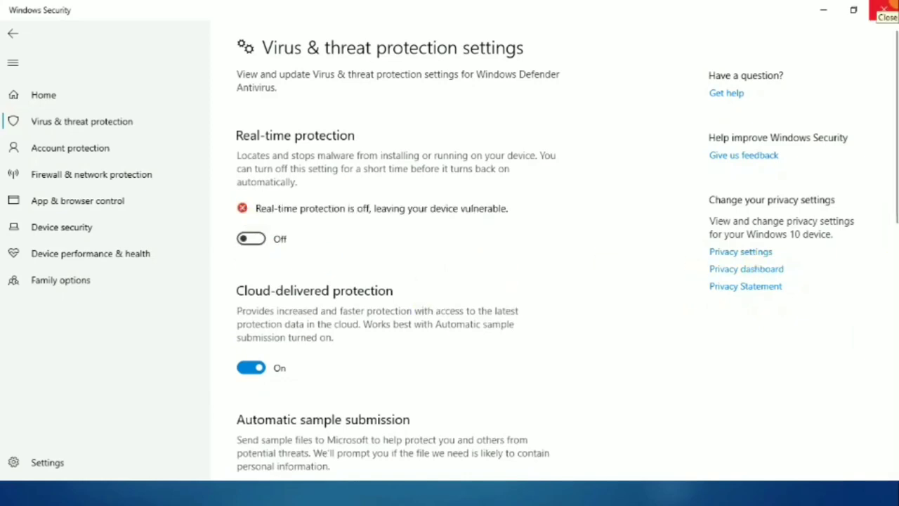
left_click(882, 8)
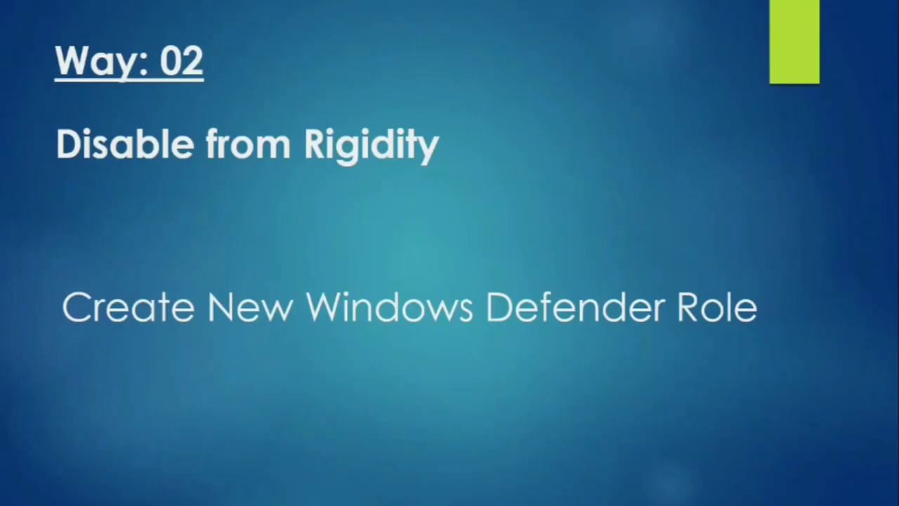
Step: Run regedit to open the Registry Editor
key("super+r")
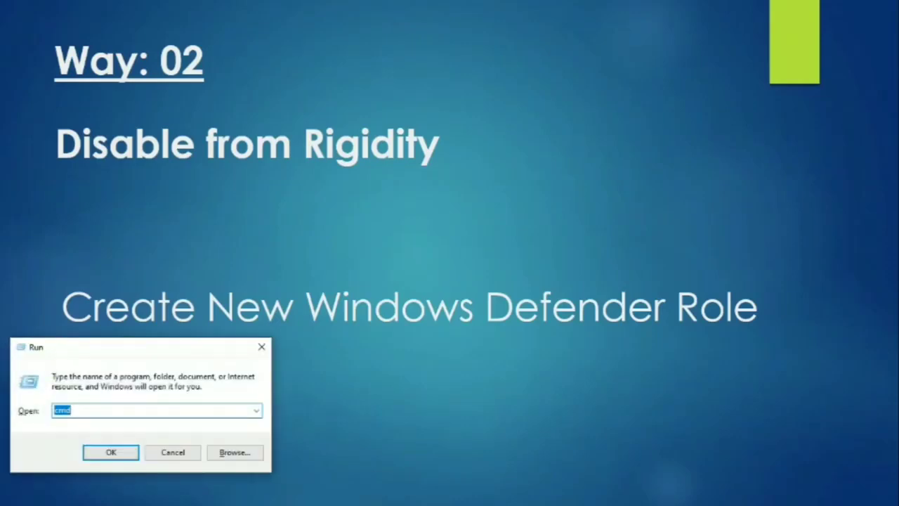
type("regedit")
key("Return")
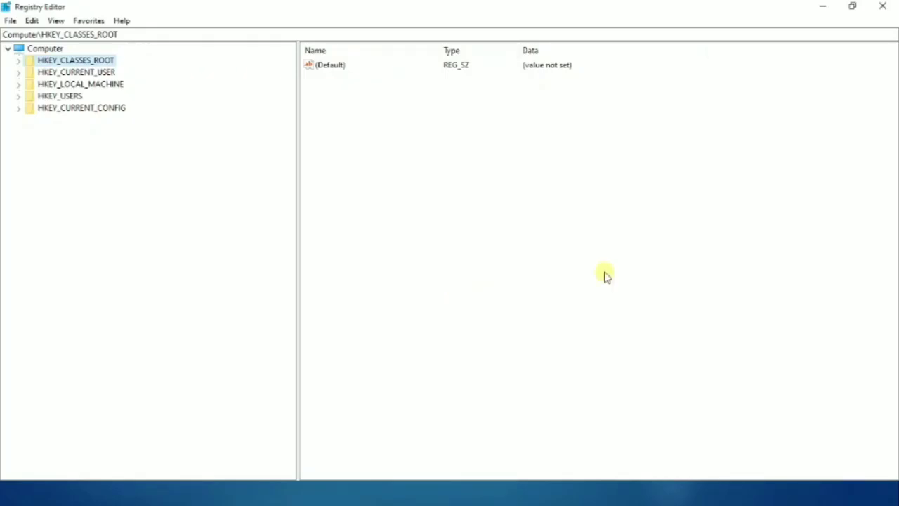
Step: Expand the SOFTWARE key under HKEY_LOCAL_MACHINE in the registry tree
key("Down")
key("Down")
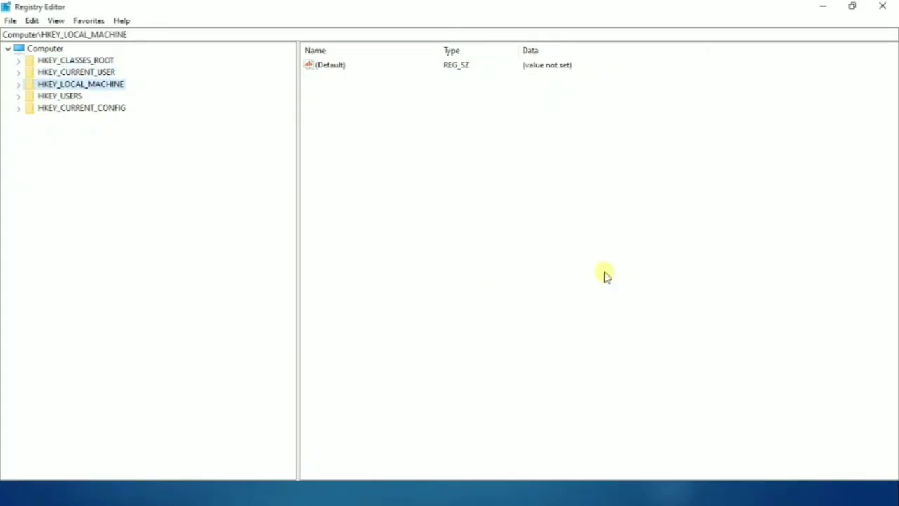
key("Right")
key("Down")
key("Down")
key("Down")
key("Down")
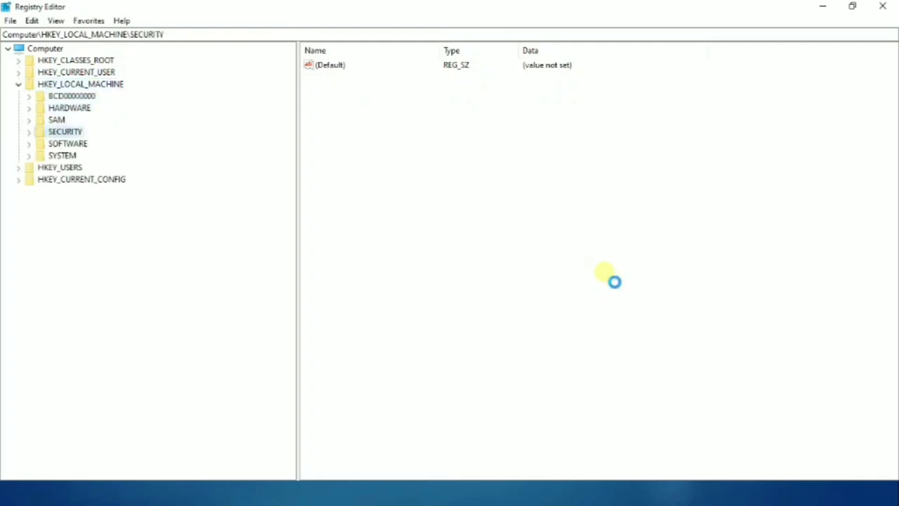
key("Down")
key("Right")
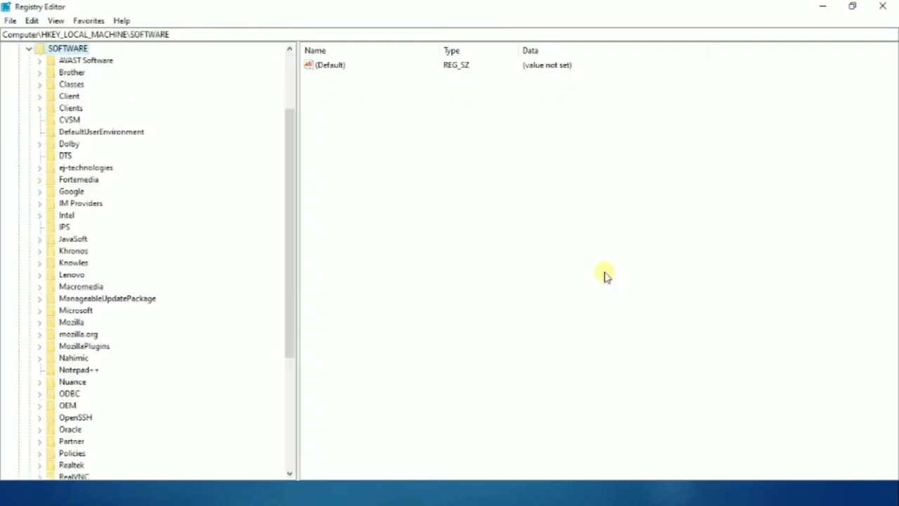
Step: Expand the Policies key under SOFTWARE and its Microsoft subkey
key("Down")
key("Down")
key("Down")
key("Down")
key("Down")
key("Down")
key("Down")
key("Down")
key("Down")
key("Down")
key("Down")
key("Down")
key("Down")
key("Down")
key("Down")
key("Down")
key("Down")
key("Down")
key("Down")
key("Down")
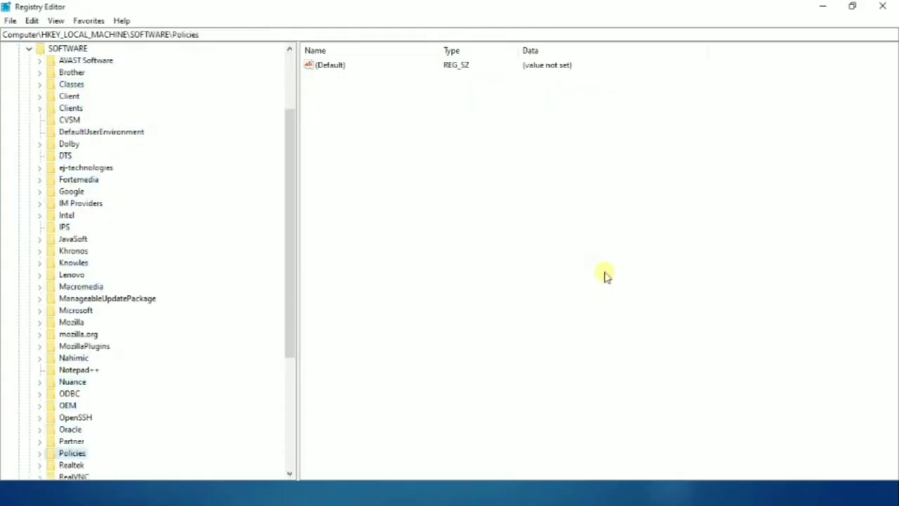
key("Right")
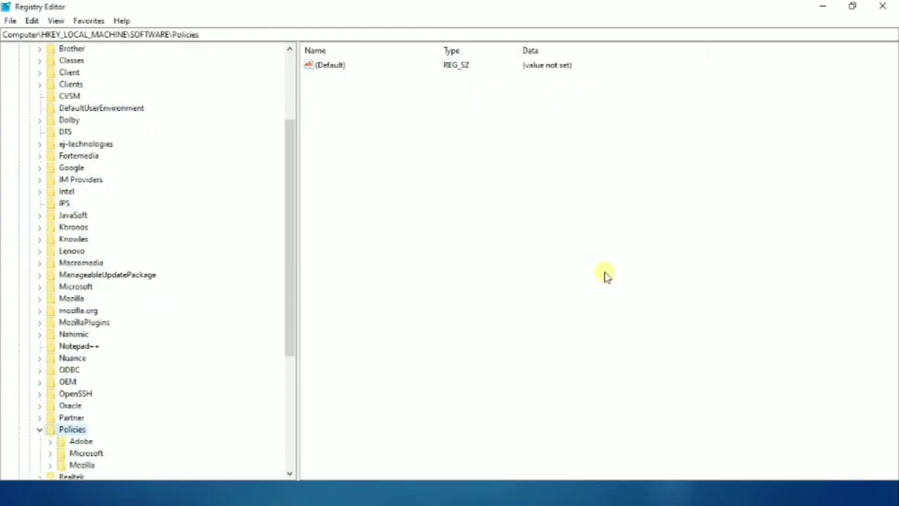
key("Down")
key("Down")
key("Right")
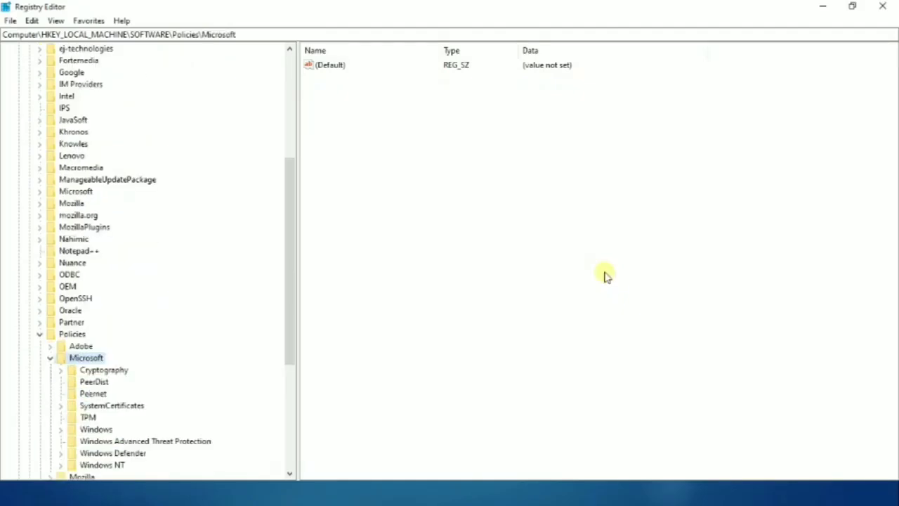
Step: Expand the Windows Defender key under Policies\Microsoft and keep it selected
key("Down")
key("Down")
key("Down")
key("Down")
key("Down")
key("Down")
key("Down")
key("Down")
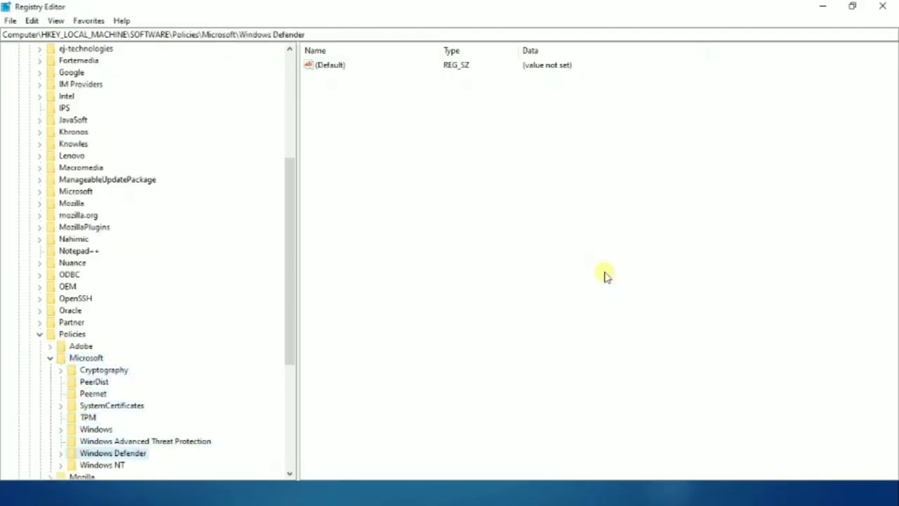
key("Right")
key("Down")
key("Up")
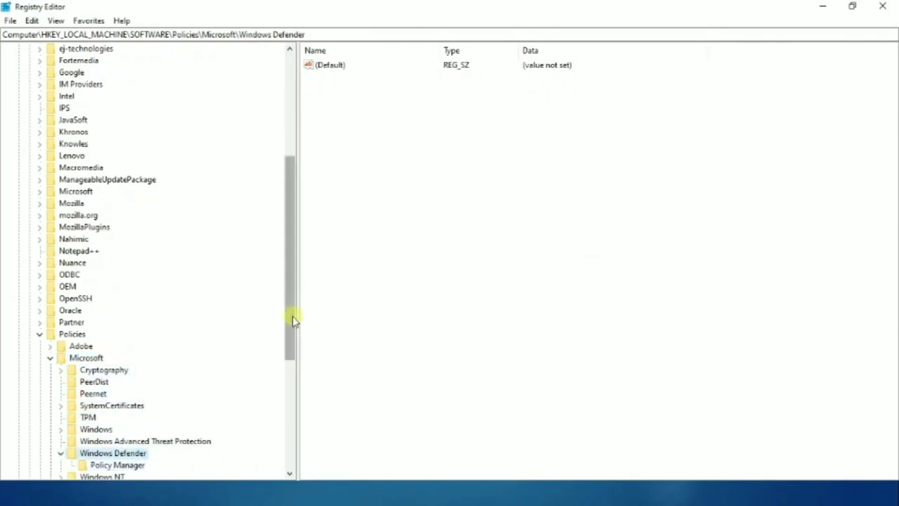
Step: Create a new subkey under the Windows Defender policy key
left_click_drag(295, 318, 291, 361)
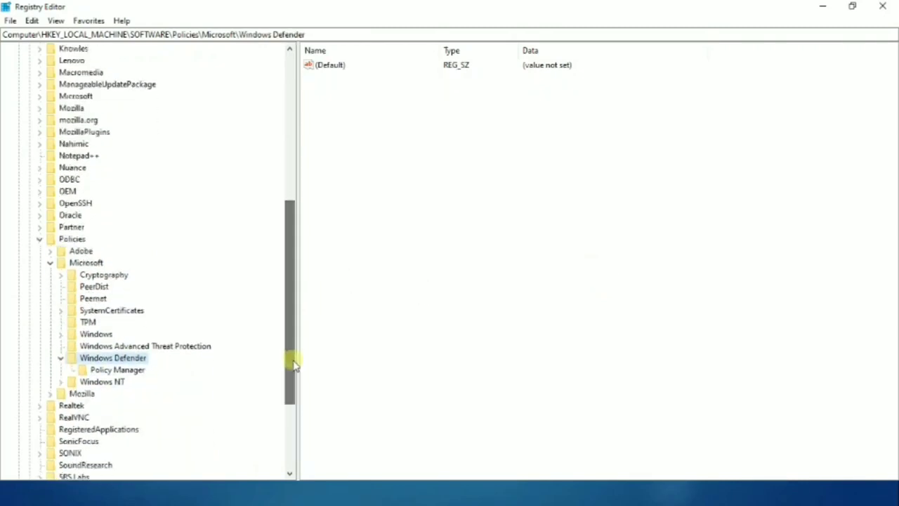
right_click(128, 360)
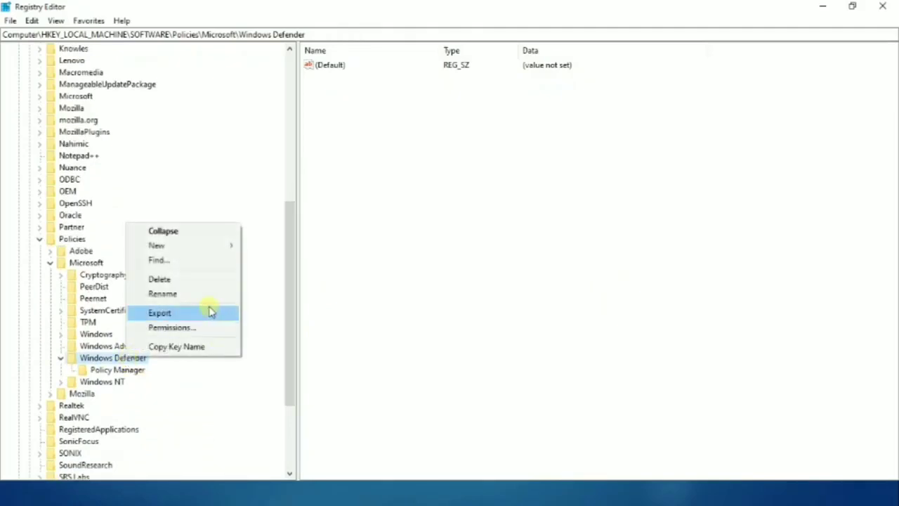
mouse_move(197, 247)
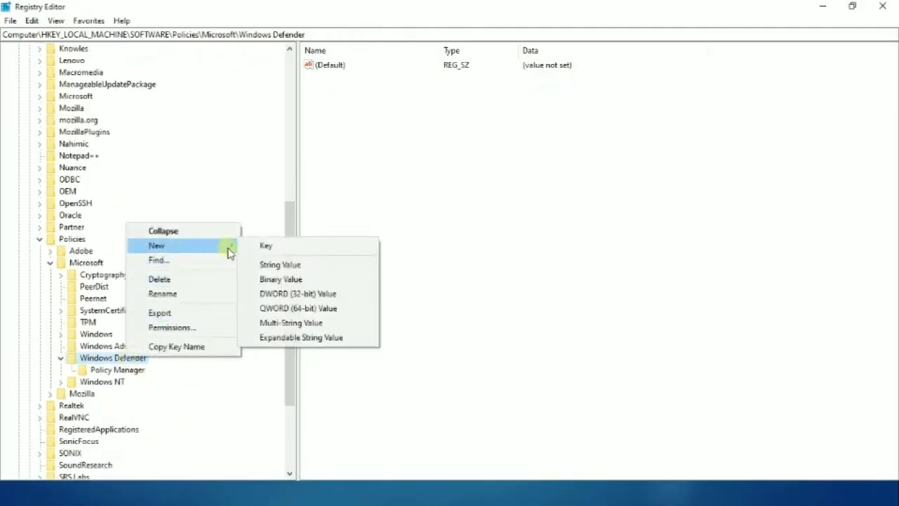
left_click(265, 247)
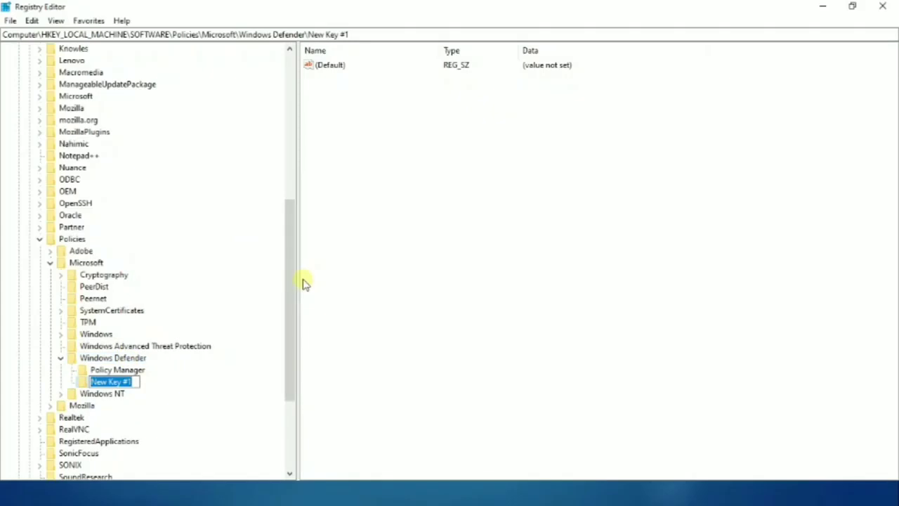
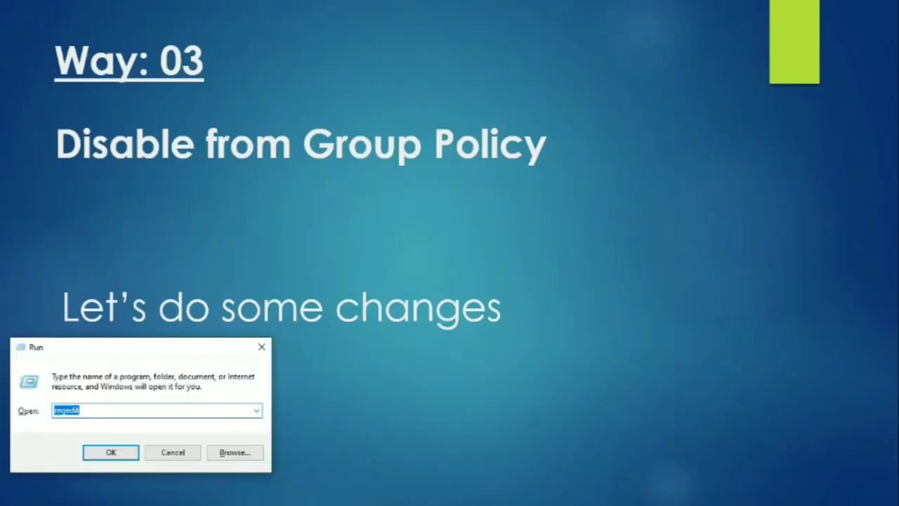
Step: Open the Local Group Policy Editor, maximize it and widen the tree pane until the folder names fit
type("g")
key("Return")
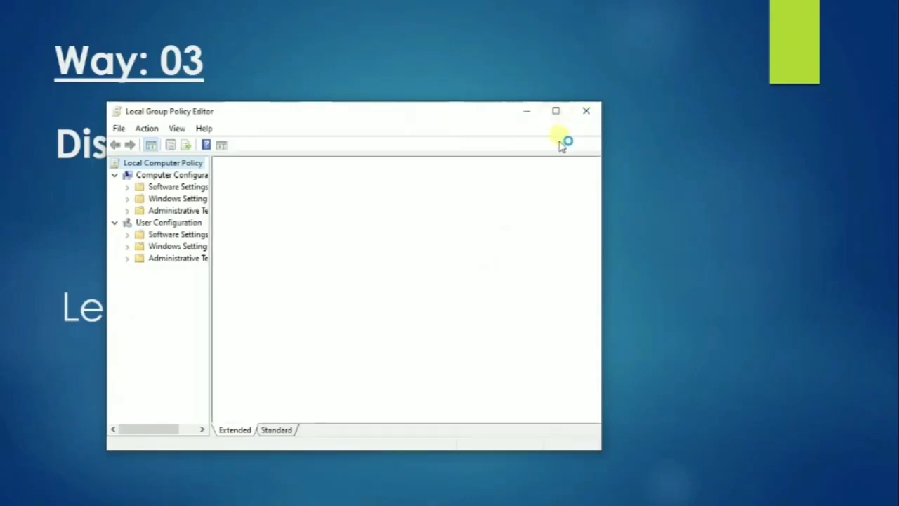
left_click(556, 110)
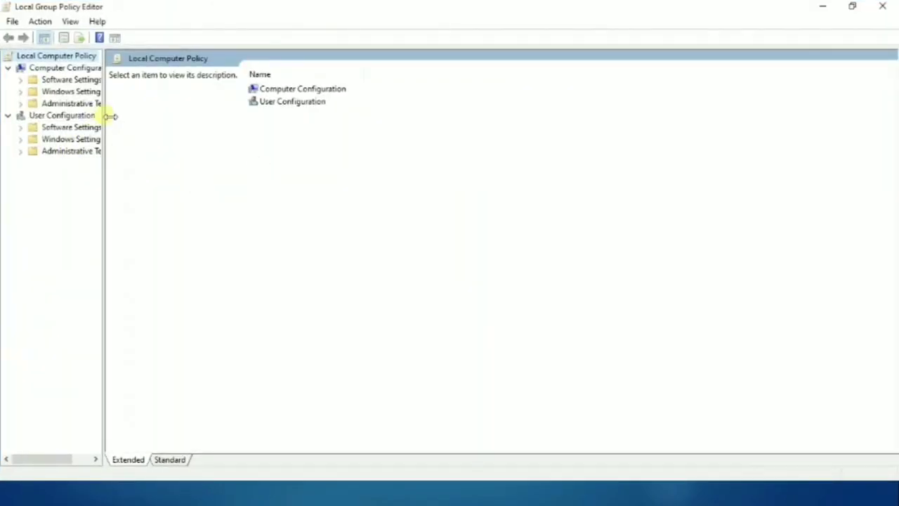
left_click_drag(105, 118, 194, 129)
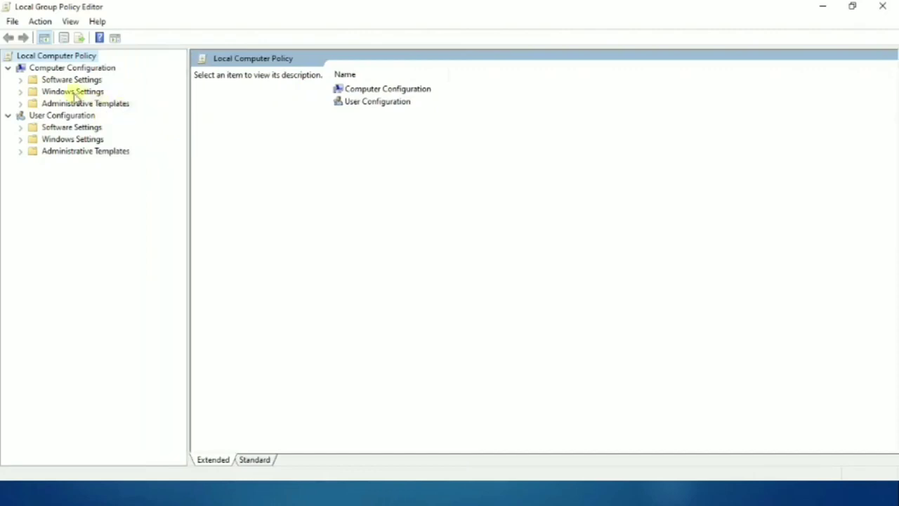
Step: Expand Administrative Templates under Computer Configuration
left_click(9, 68)
left_click(9, 69)
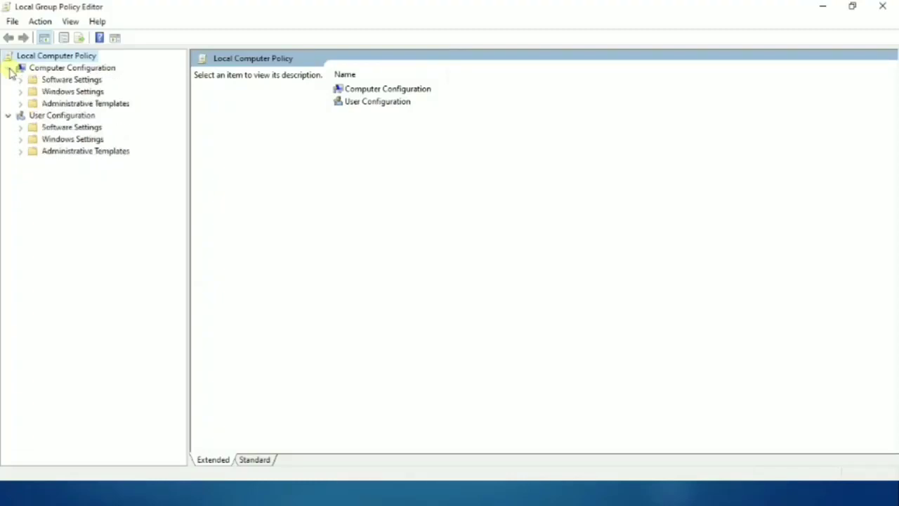
left_click(66, 103)
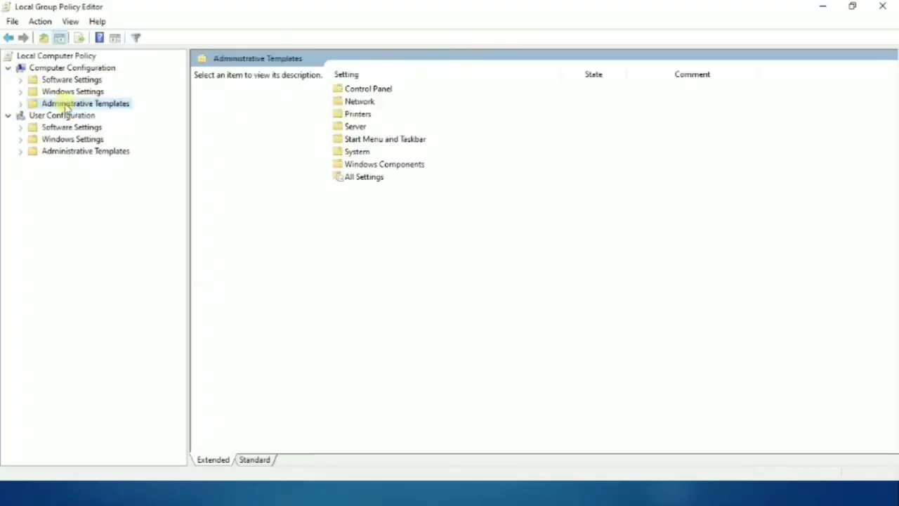
double_click(66, 103)
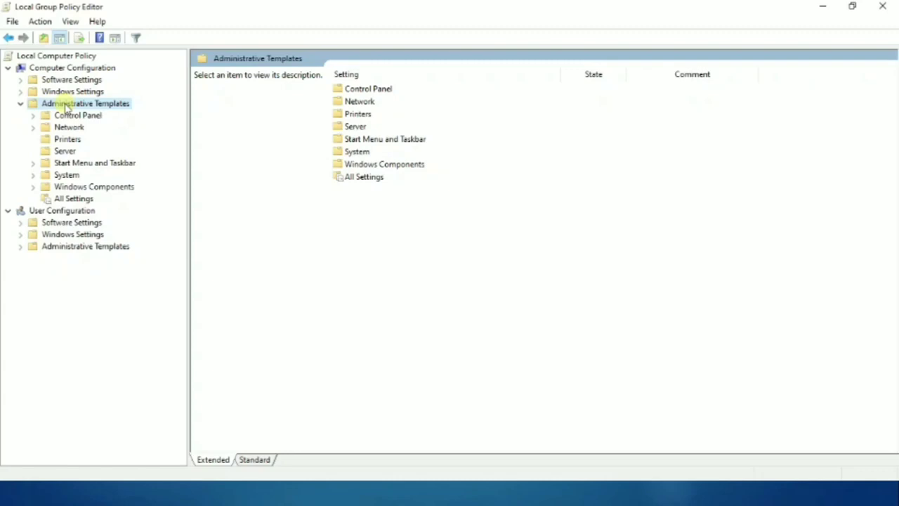
Step: Expand the Windows Components folder under the computer's Administrative Templates
key("Down")
key("Down")
key("Down")
key("Down")
key("Down")
key("Down")
key("Down")
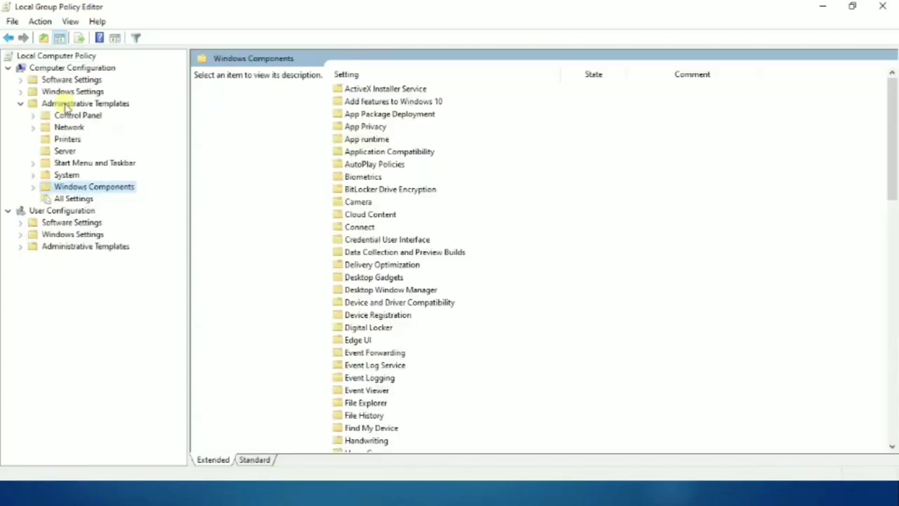
key("Right")
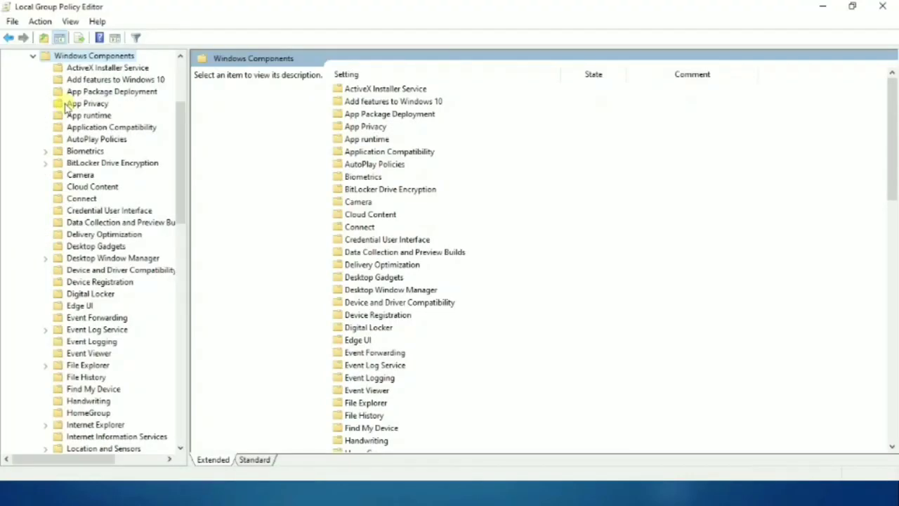
Step: Find the Windows Defender Antivirus folder under Windows Components and expand it
key("Down")
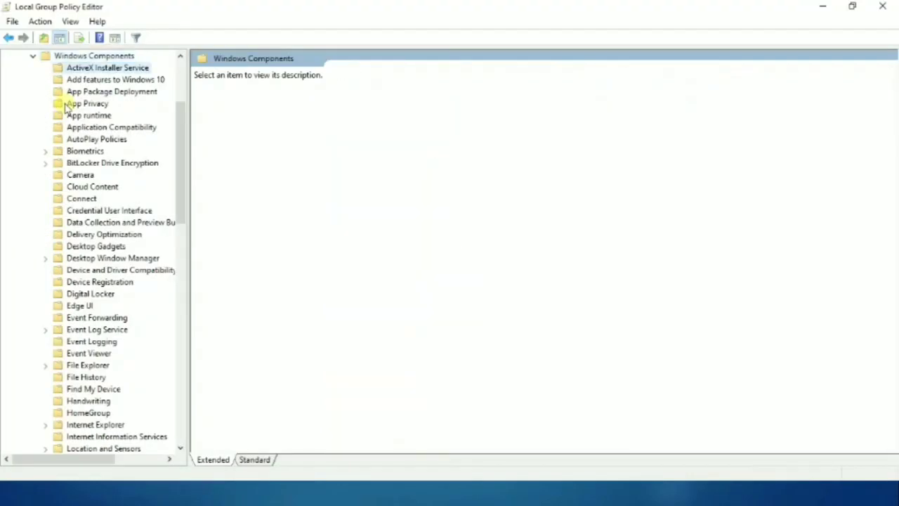
key("Down")
key("Down")
key("Down")
key("Down")
key("Down")
key("Down")
key("Down")
key("Down")
key("Down")
key("Down")
key("Down")
key("Down")
key("Down")
key("Down")
key("Down")
key("Down")
key("Down")
key("Down")
key("Down")
key("Down")
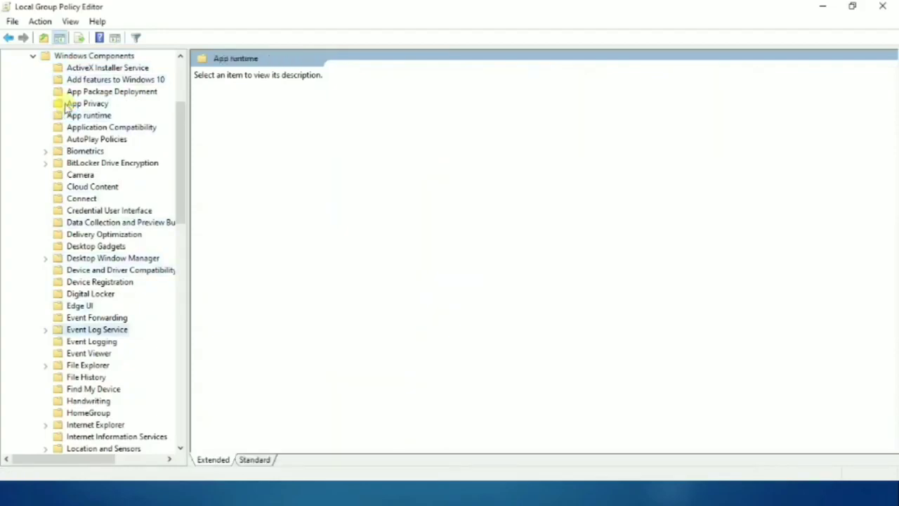
key("Down")
key("Down")
key("Down")
key("Down")
key("Down")
key("Down")
key("Down")
key("Down")
key("Down")
key("Down")
key("Down")
key("Down")
key("Down")
key("Down")
key("Down")
key("Down")
key("Down")
key("Down")
key("Down")
key("Down")
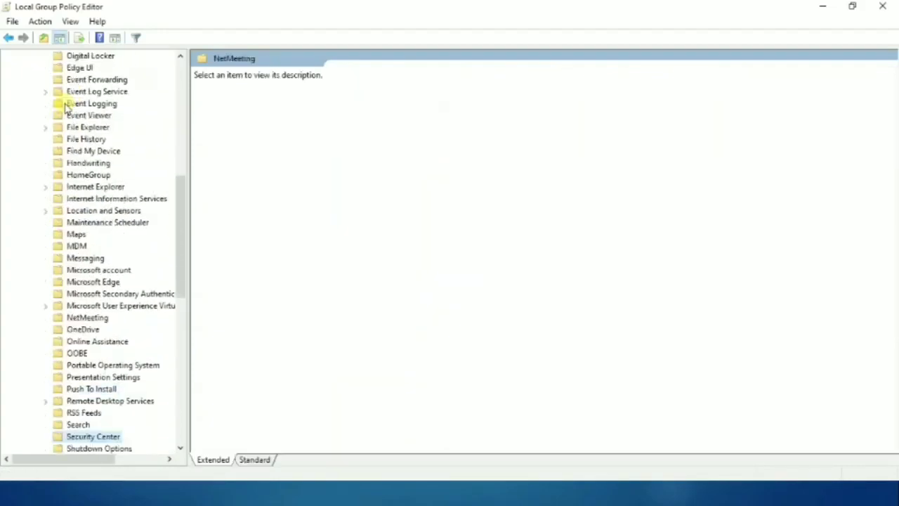
key("Down")
key("Down")
key("Down")
key("Down")
key("Down")
key("Down")
key("Down")
key("Down")
key("Down")
key("Down")
key("Down")
key("Down")
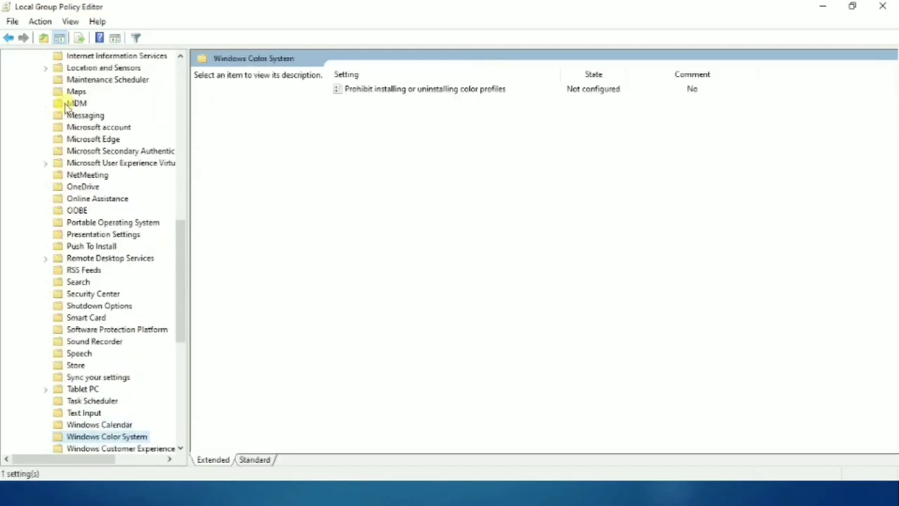
key("Down")
key("Down")
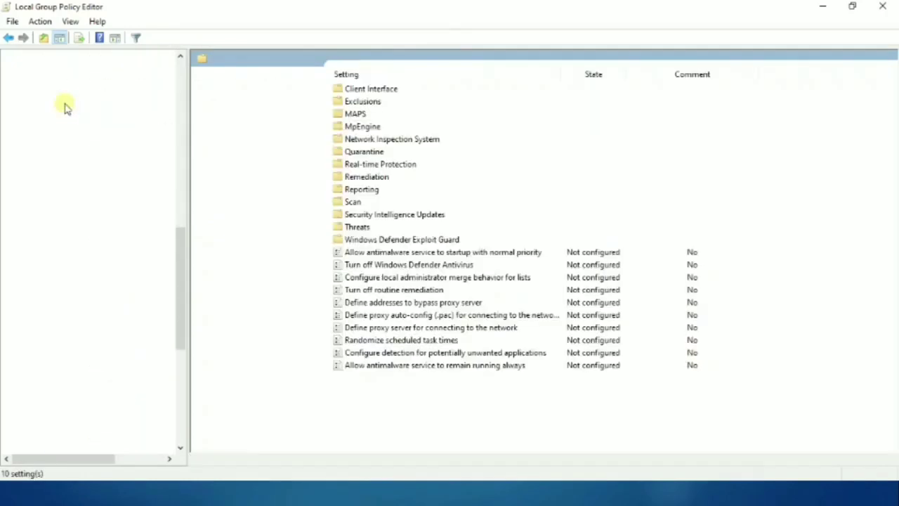
key("Down")
key("Down")
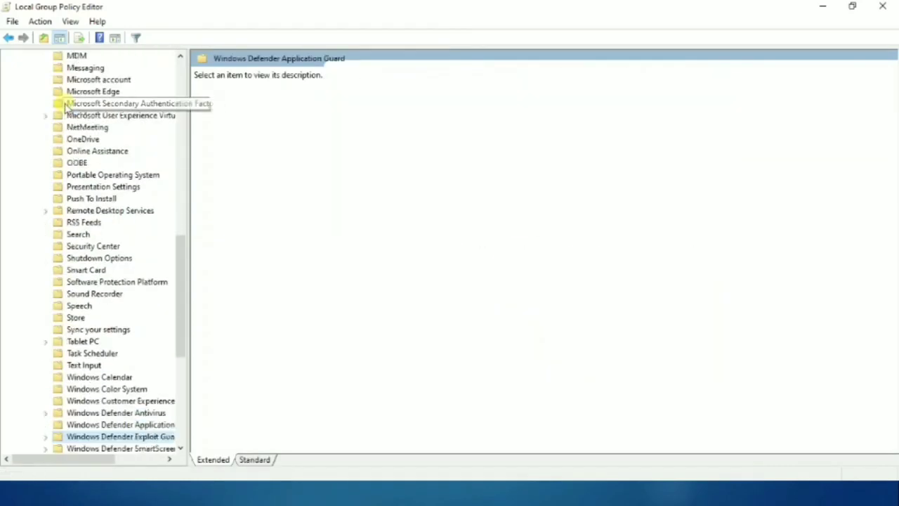
key("Down")
key("Down")
key("Down")
key("Up")
key("Up")
key("Up")
key("Up")
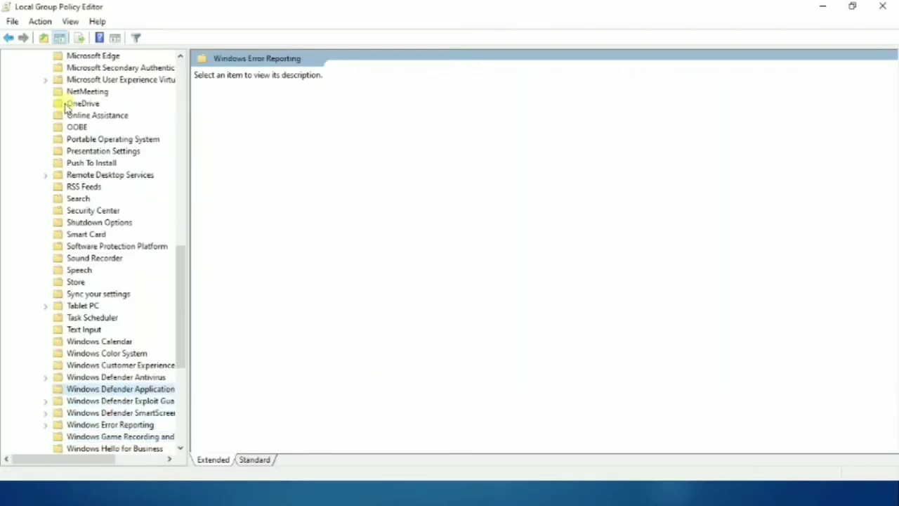
key("Up")
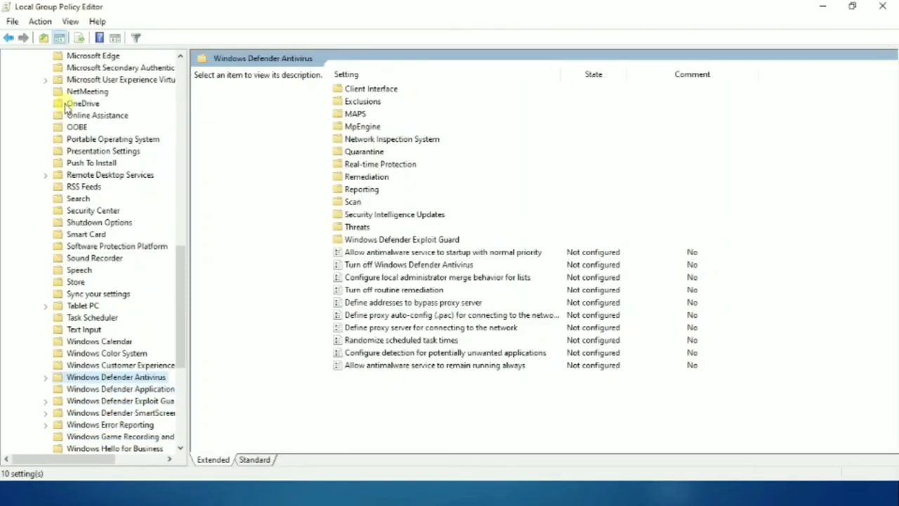
key("Right")
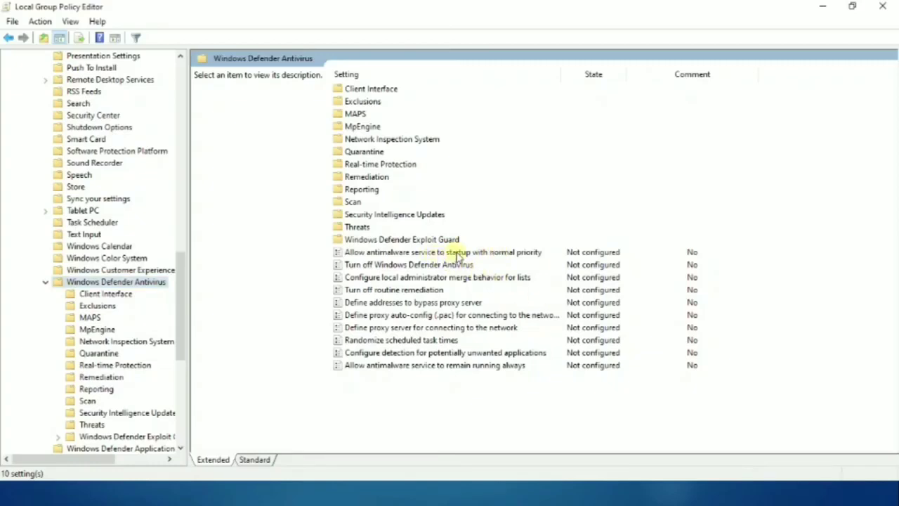
Step: Set the policy "Allow antimalware service to startup with normal priority" to Enabled and apply it
double_click(415, 253)
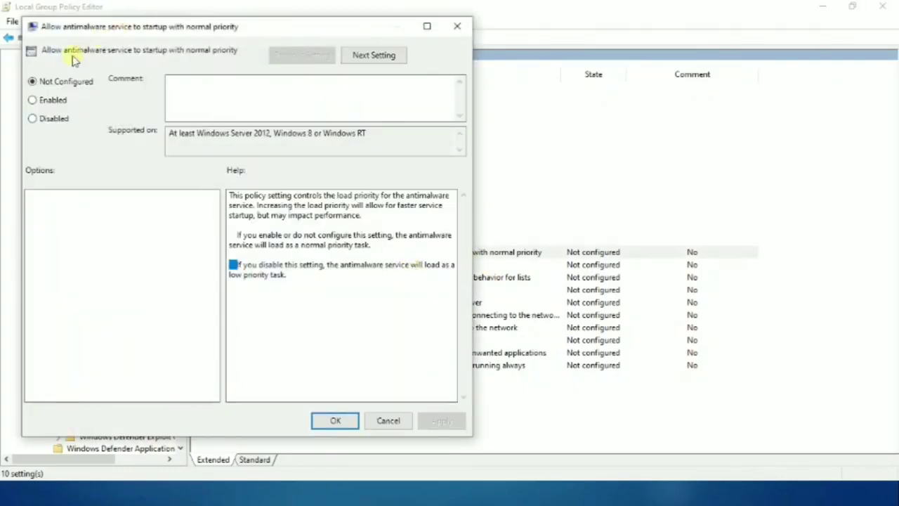
left_click(50, 102)
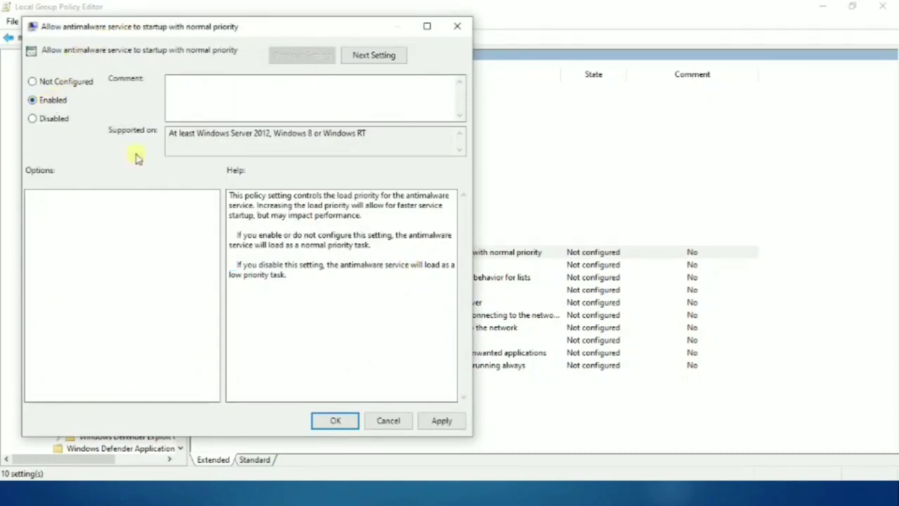
left_click(453, 424)
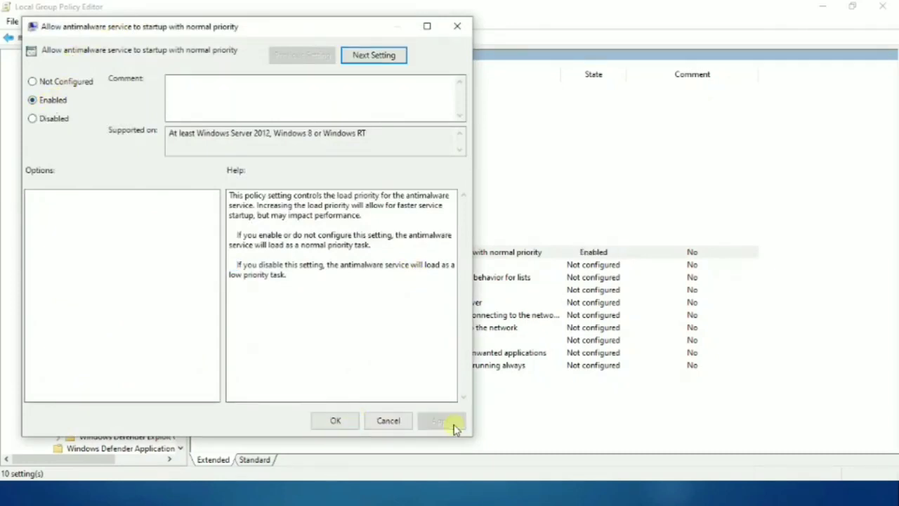
left_click(335, 421)
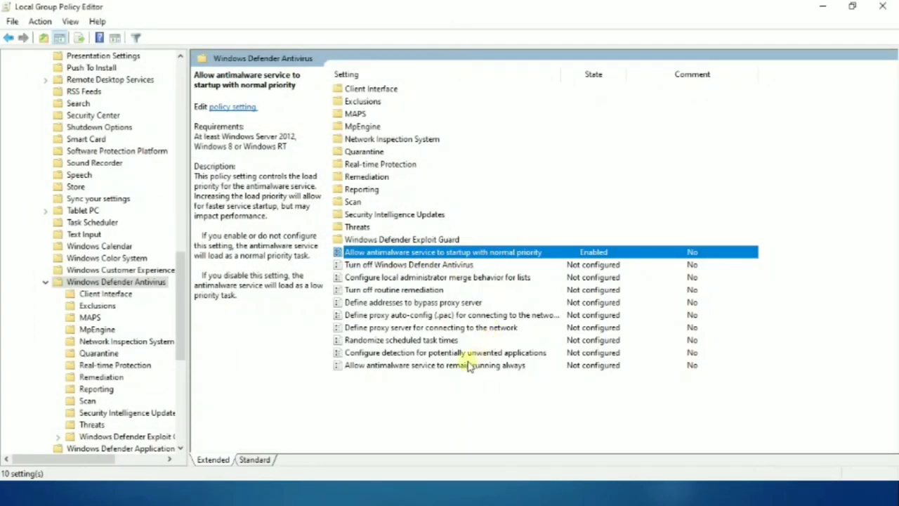
Step: Set the policy "Allow antimalware service to startup with normal priority" to Disabled and apply it
double_click(512, 254)
left_click(69, 136)
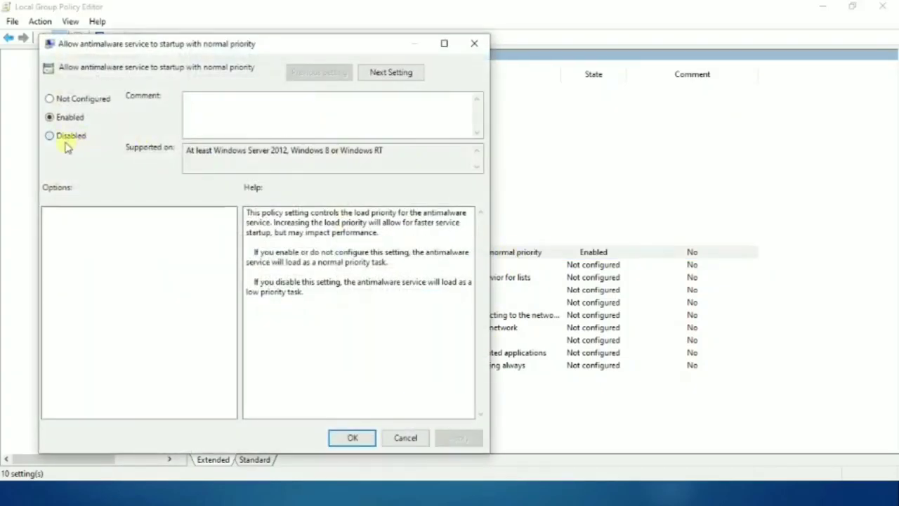
left_click(460, 439)
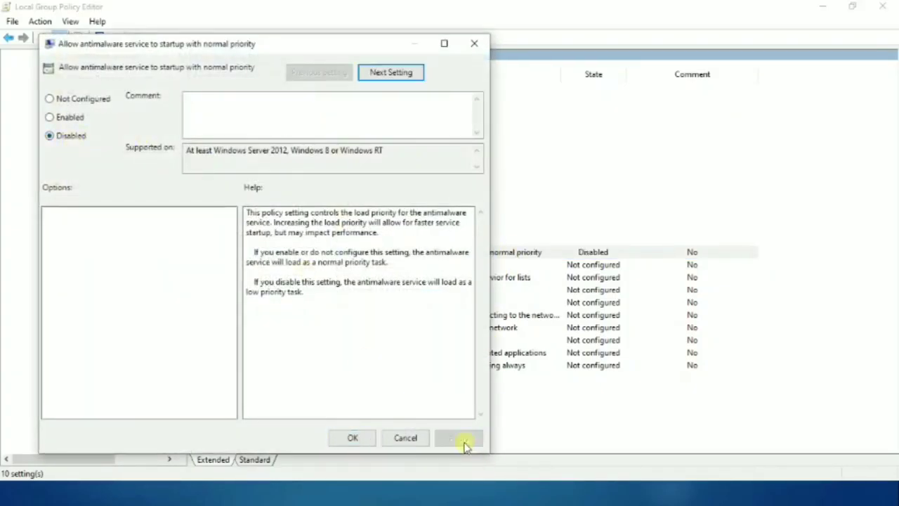
left_click(352, 437)
Step: Set the policy "Allow antimalware service to remain running always" to Enabled and apply it
double_click(443, 367)
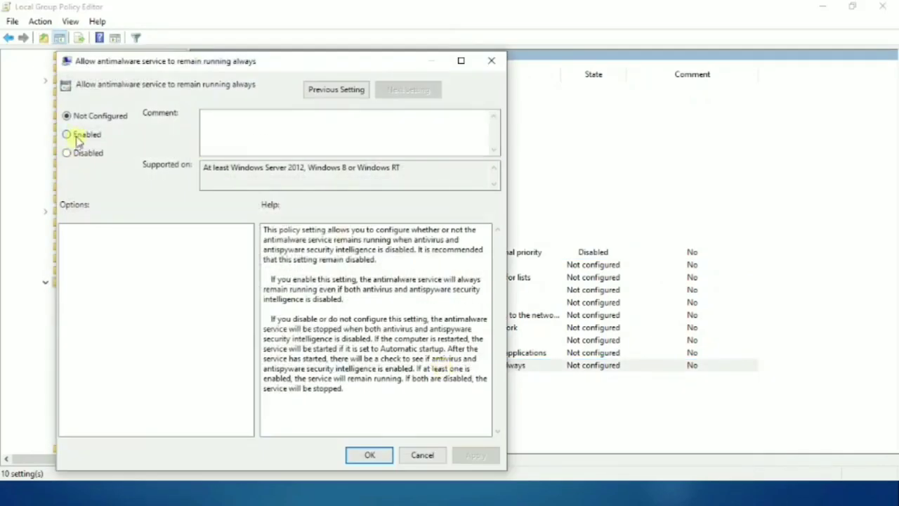
left_click(78, 137)
left_click(467, 454)
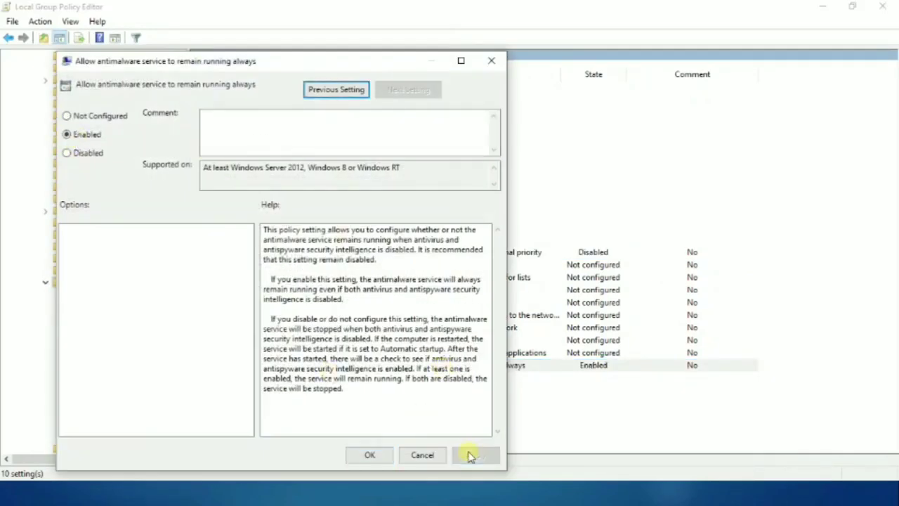
left_click(370, 455)
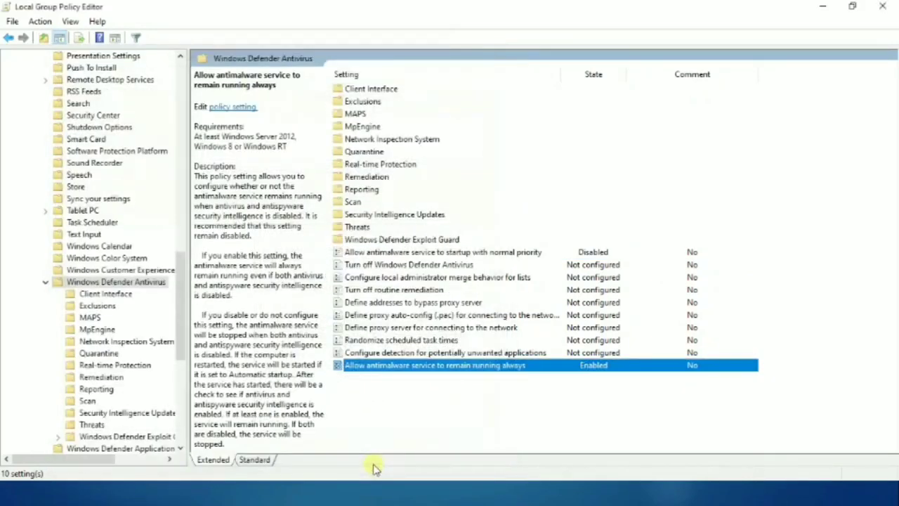
Step: Set the policy "Turn off Windows Defender Antivirus" to Enabled and open the Real-time Protection folder
double_click(434, 265)
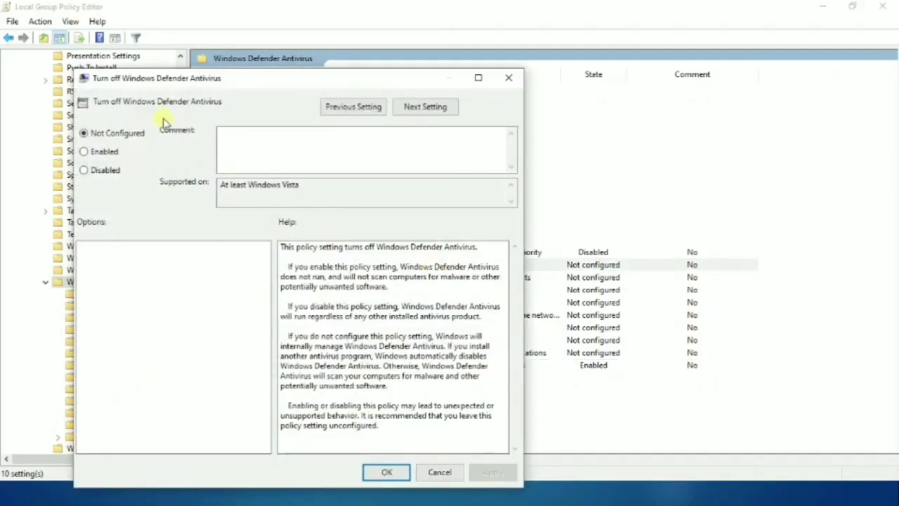
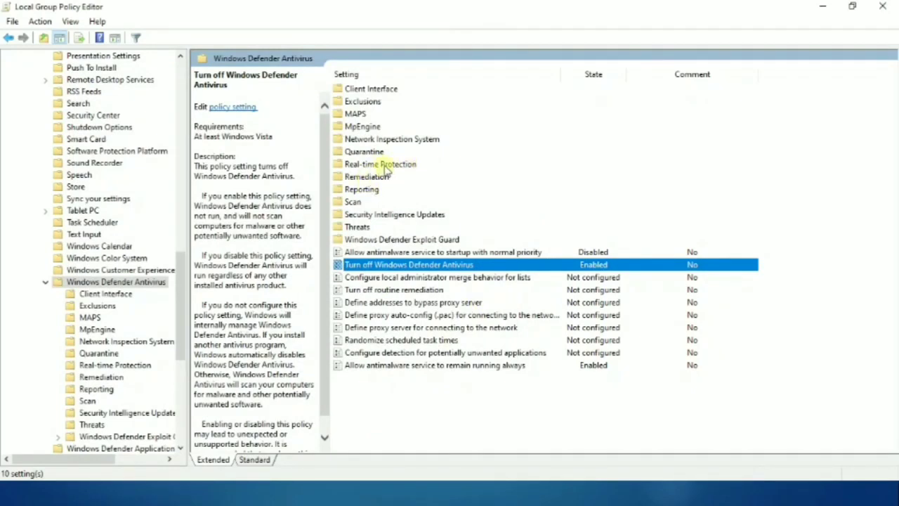
double_click(384, 166)
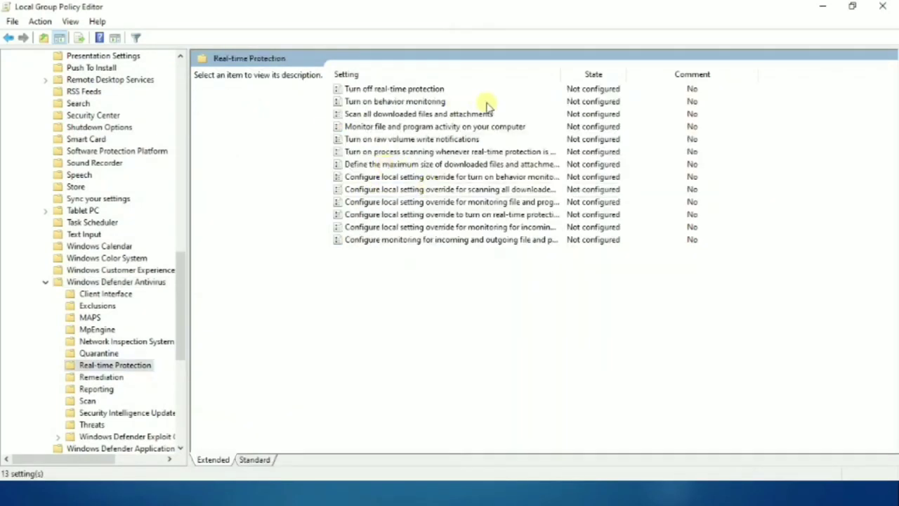
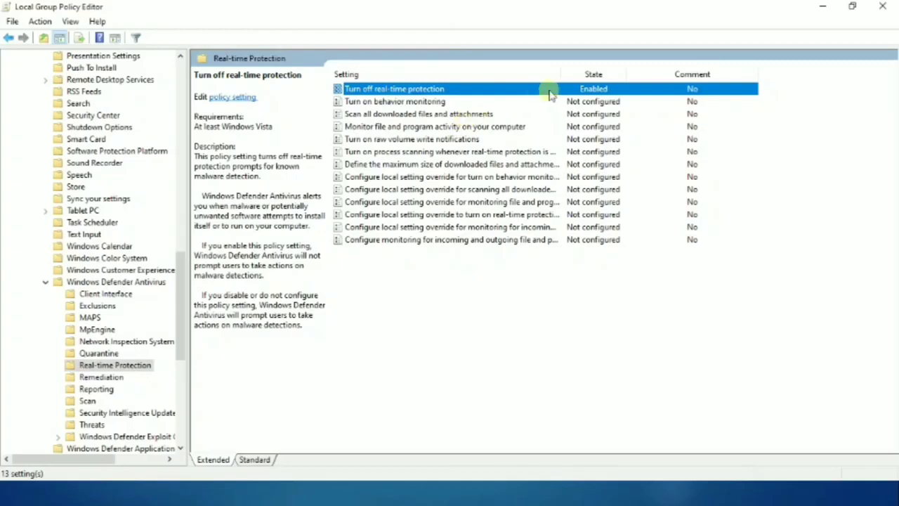
Step: Widen the Setting column for the long policy names and set "Turn on behavior monitoring" to Disabled
left_click_drag(566, 78, 646, 88)
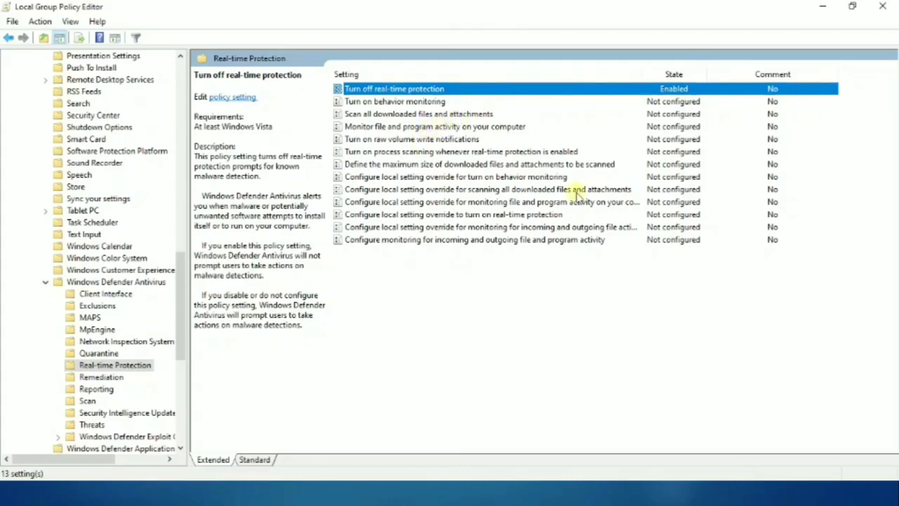
double_click(442, 102)
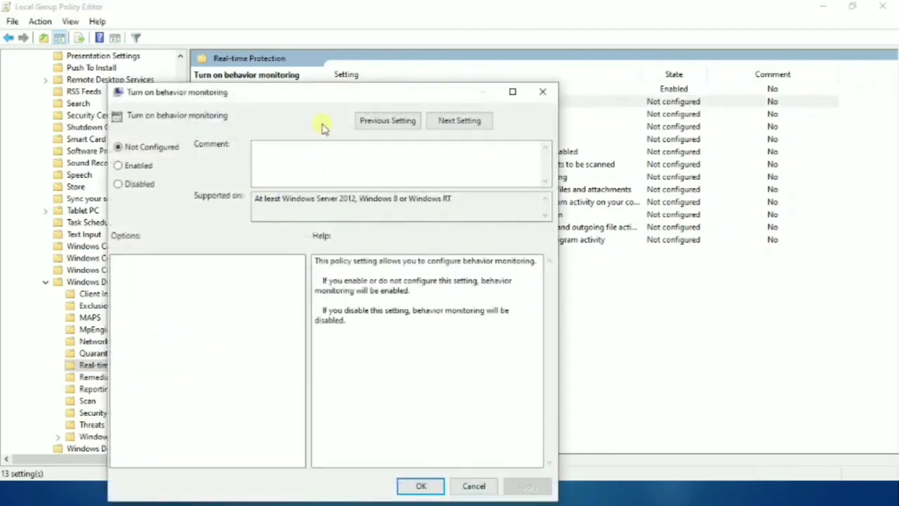
left_click(140, 184)
left_click(520, 485)
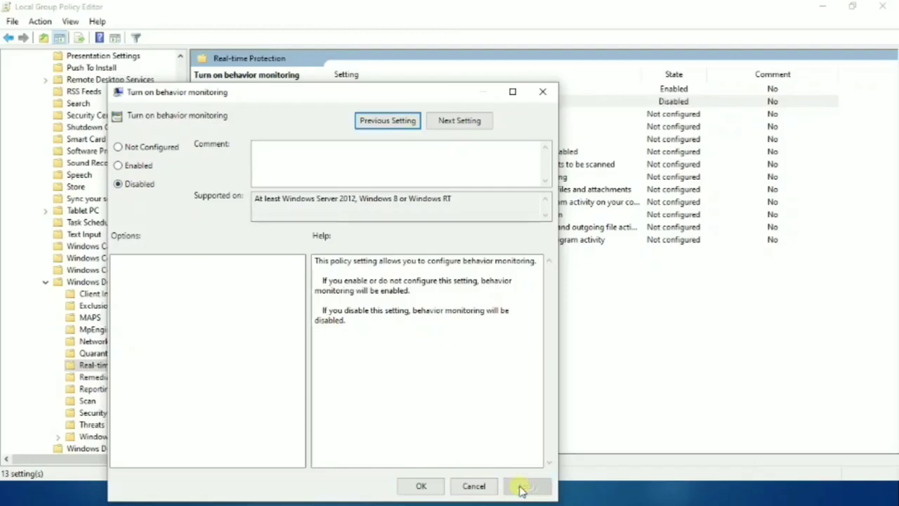
left_click(430, 485)
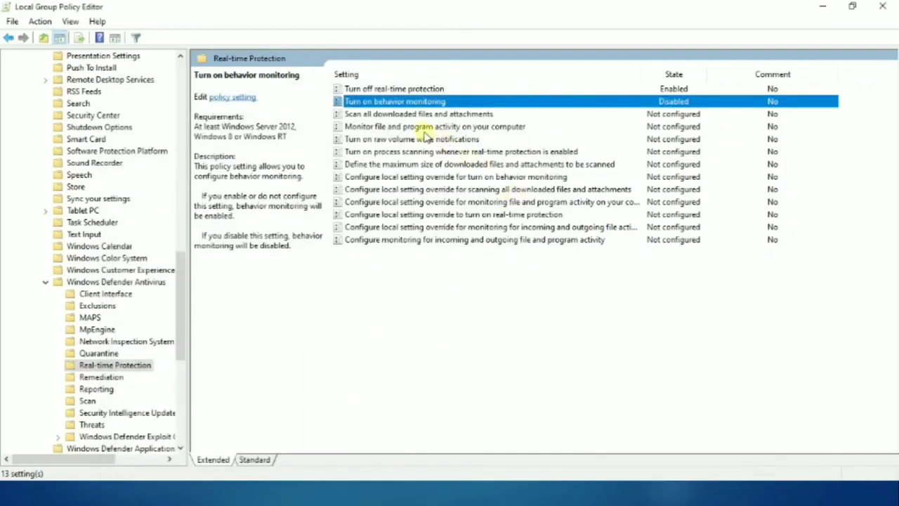
Step: Set the policy "Monitor file and program activity on your computer" to Enabled and apply it
double_click(467, 126)
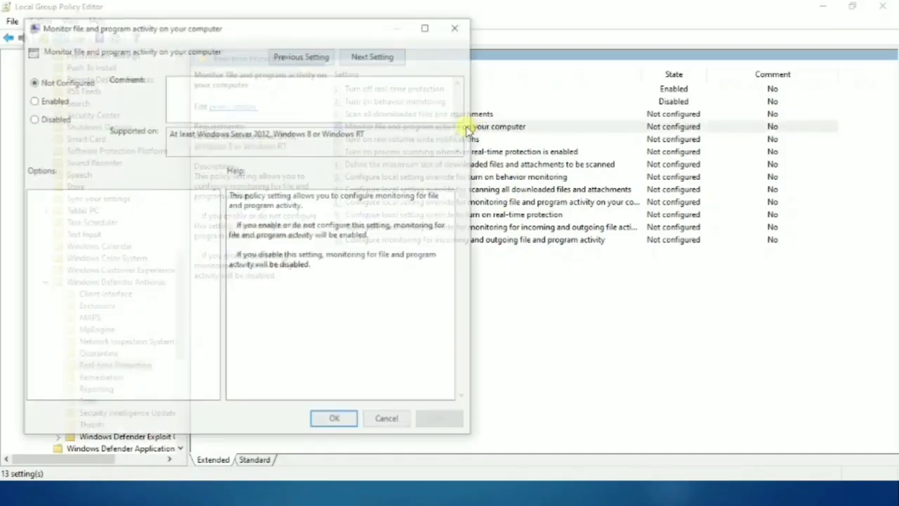
left_click(50, 121)
left_click(51, 101)
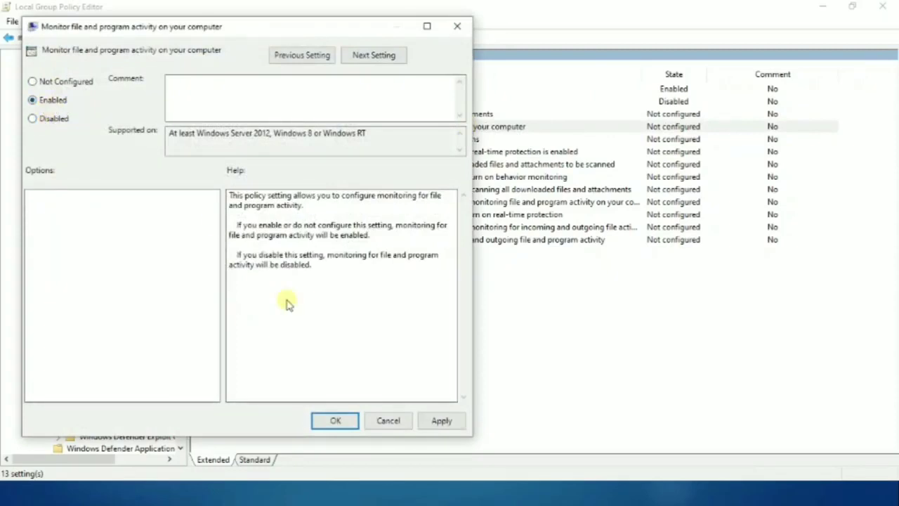
left_click(453, 427)
left_click(341, 421)
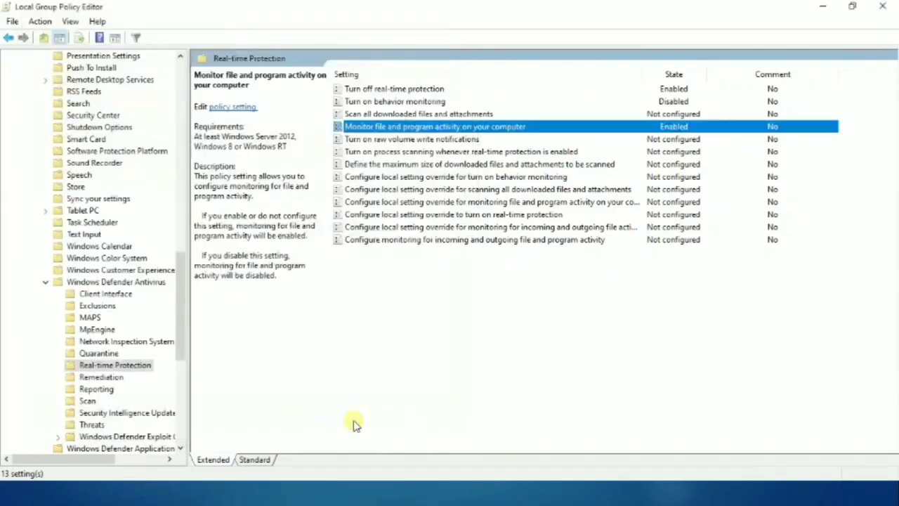